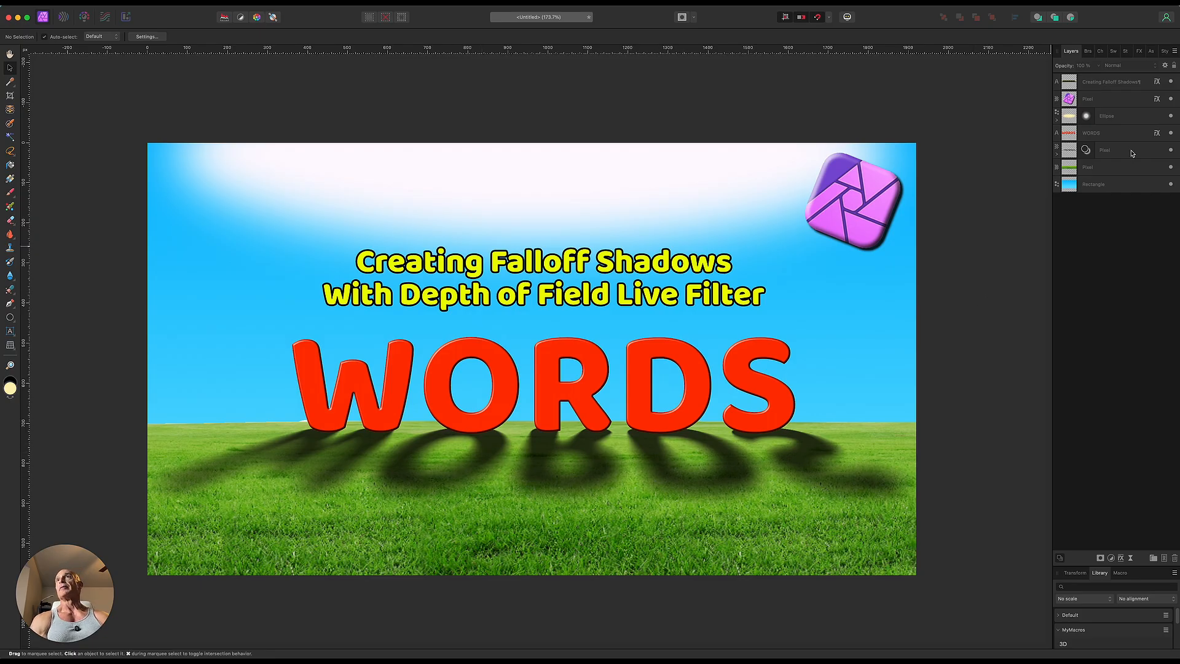
Step: Delete the title text, the logo, the red WORDS text and its blurred shadow layer, keeping the sky, glow and grass
left_click(1117, 83)
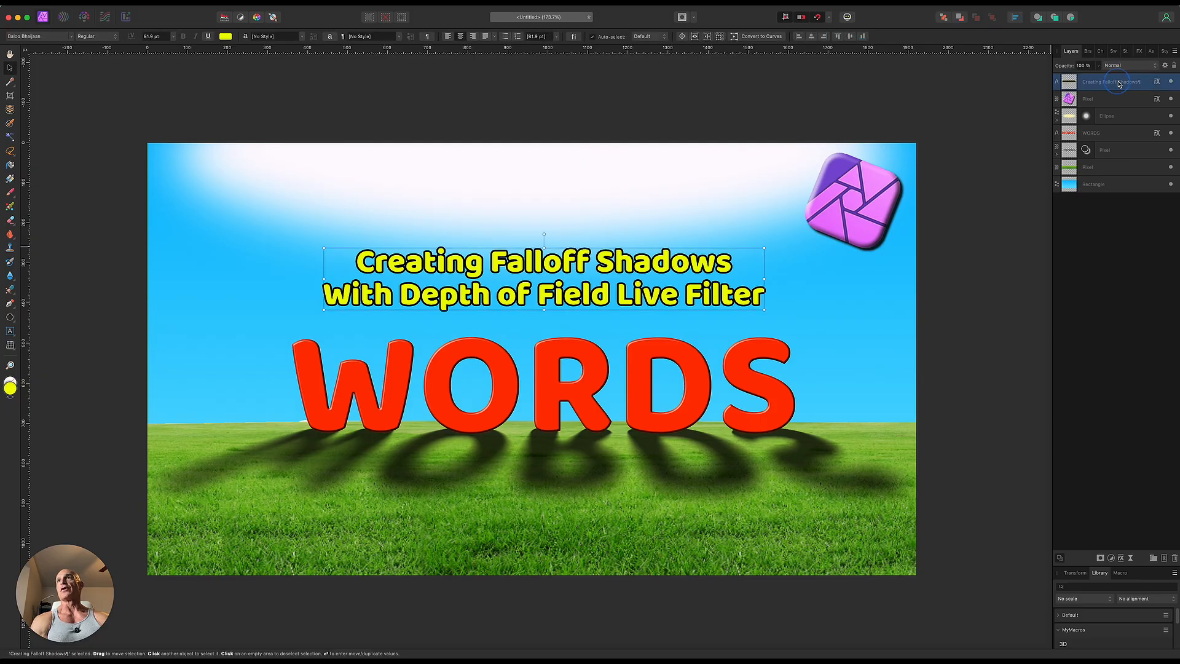
left_click(1124, 153, "shift")
left_click(1104, 99, "shift")
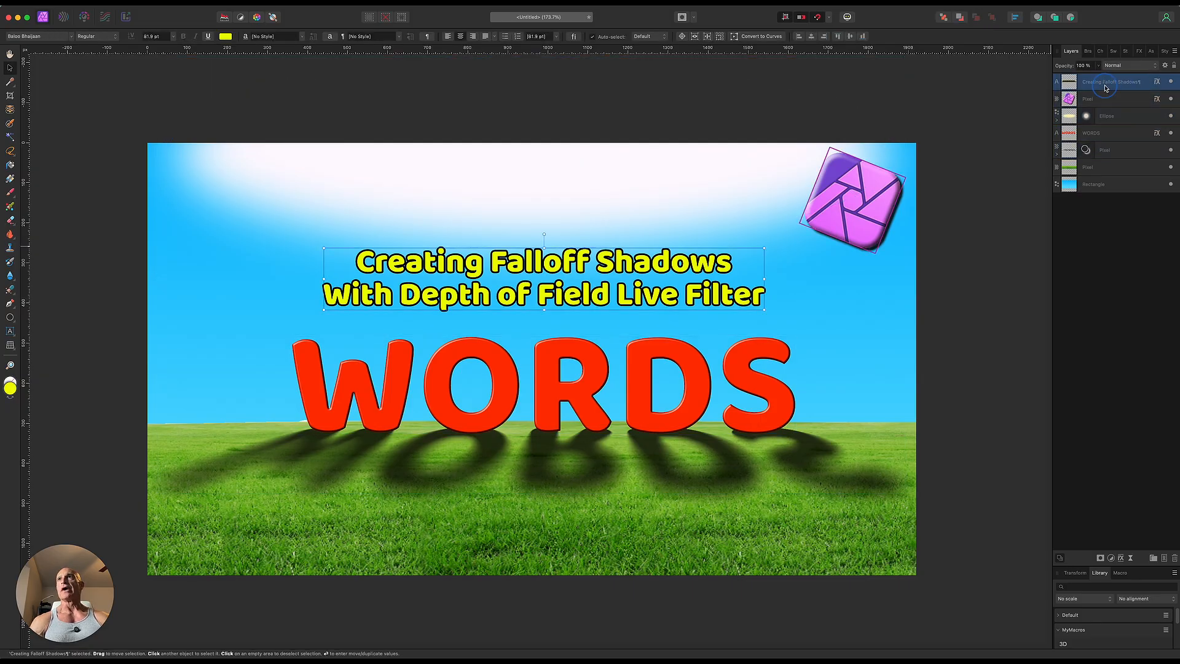
key("Delete")
left_click(1106, 99)
key("Delete")
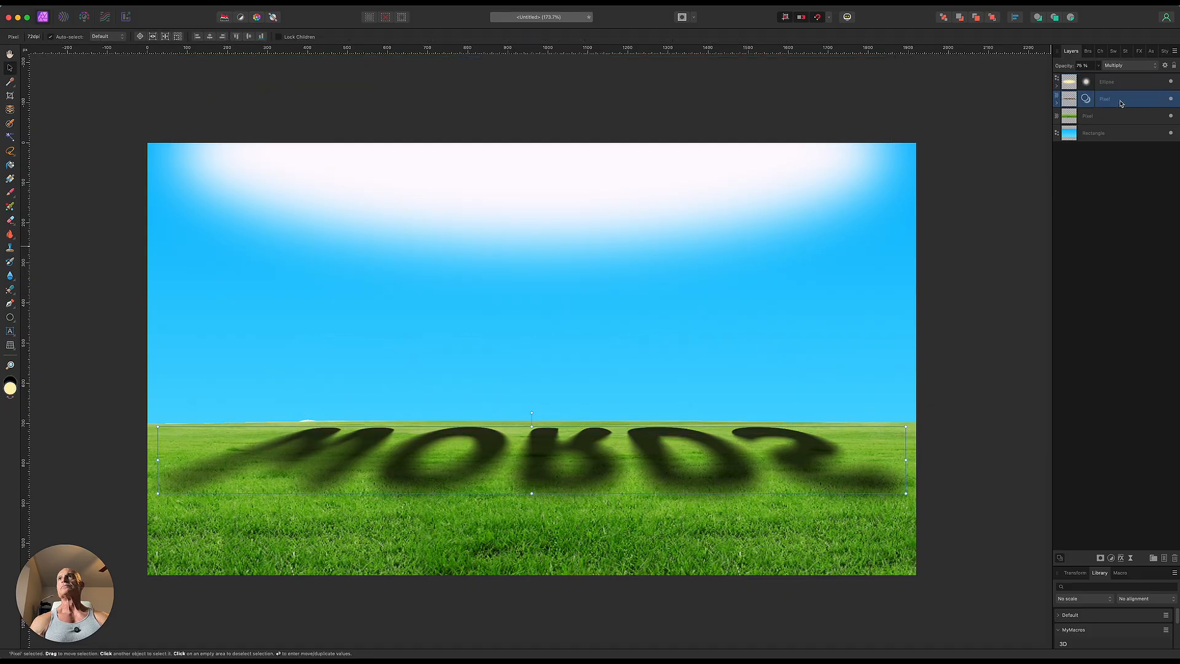
key("Delete")
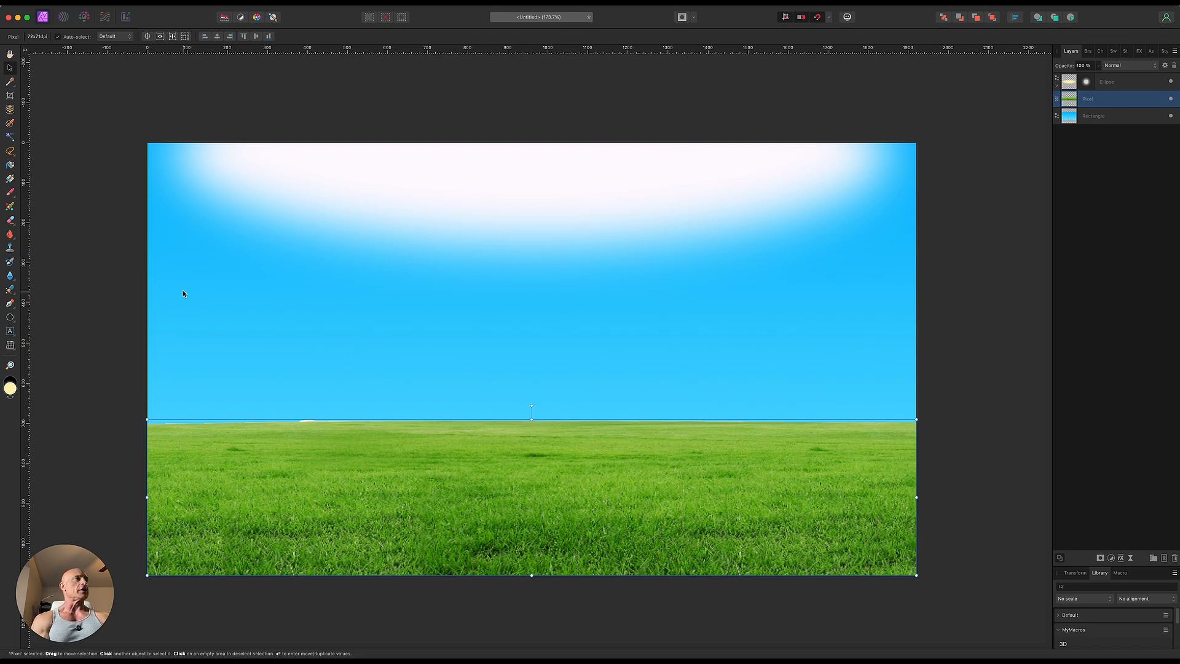
Step: Add the art text "WORDS" in bright red, sized large and with its base just below the horizon
left_click(9, 332)
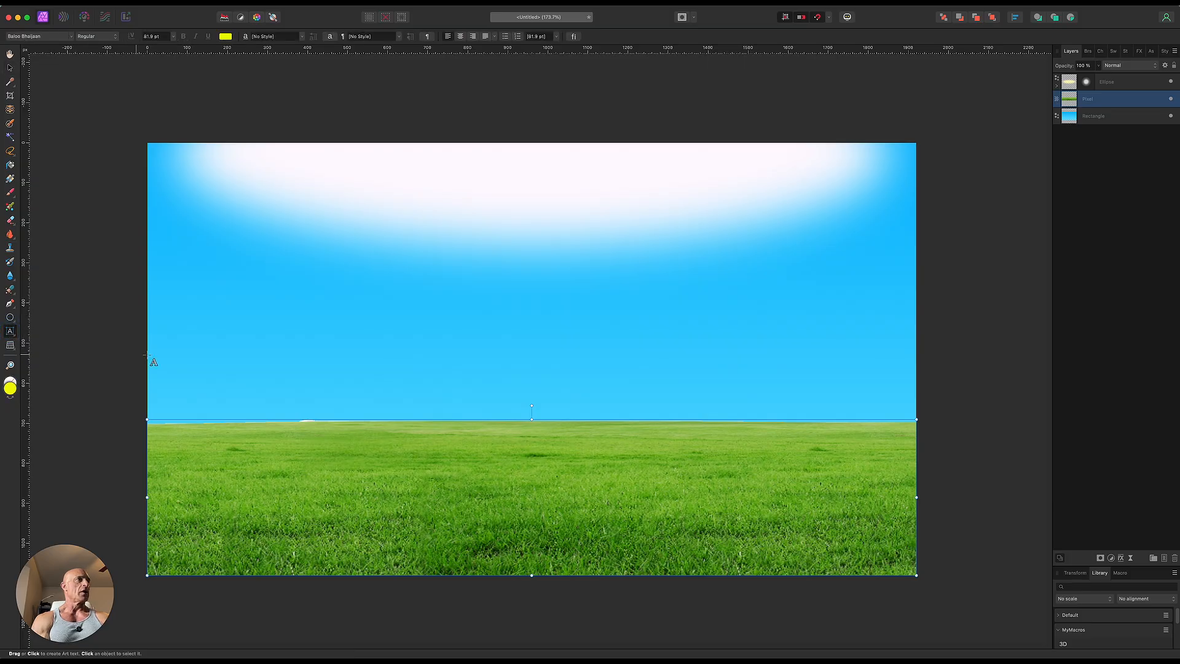
left_click(10, 387)
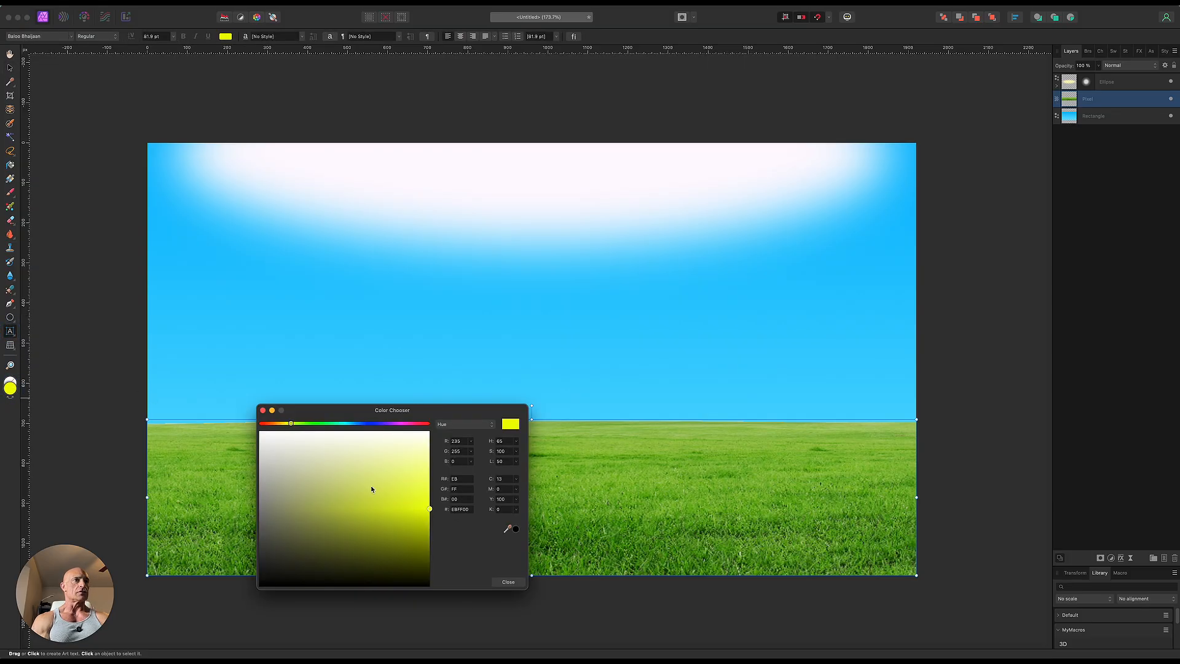
left_click_drag(404, 425, 427, 424)
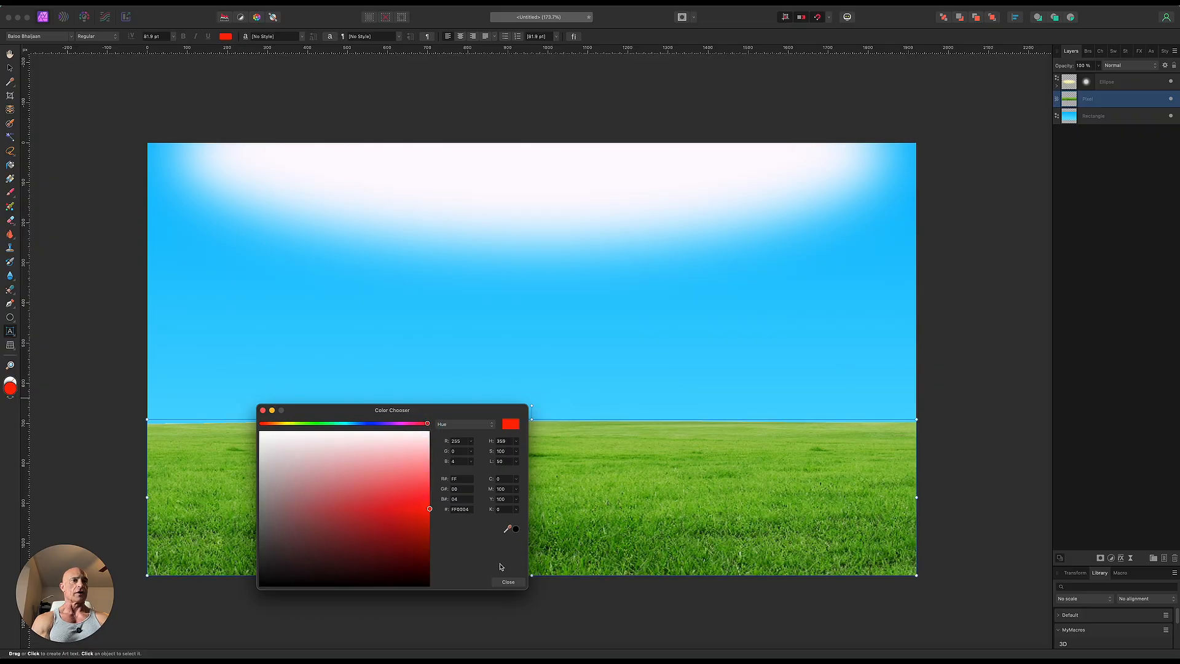
left_click(507, 582)
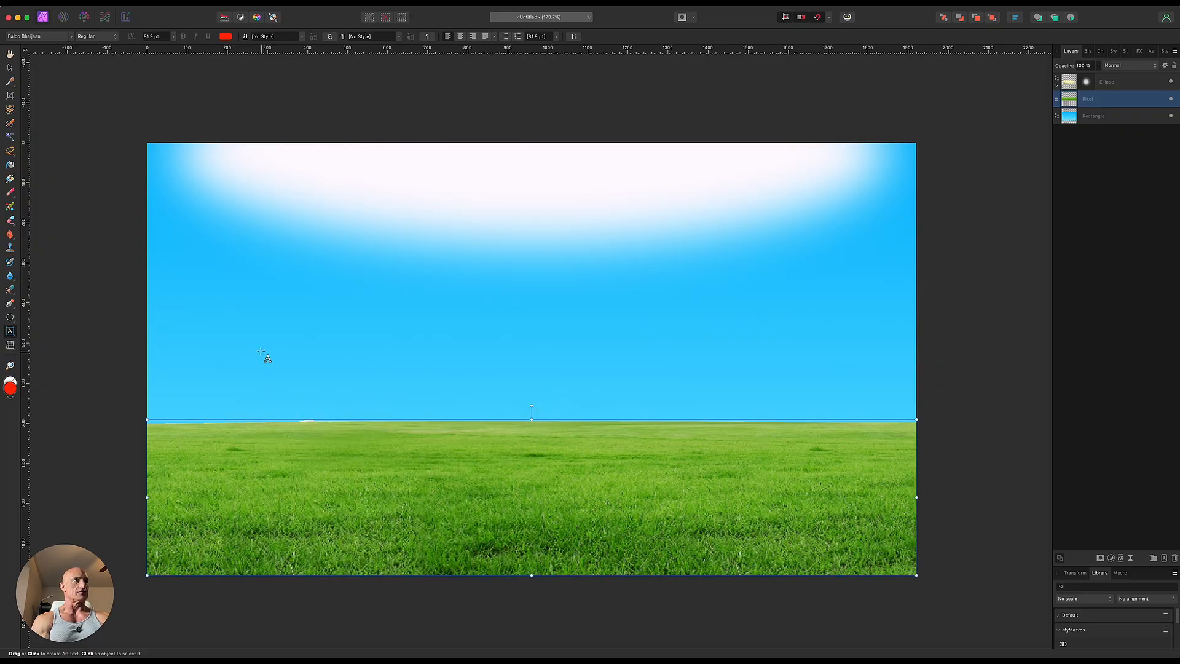
left_click_drag(252, 338, 327, 438)
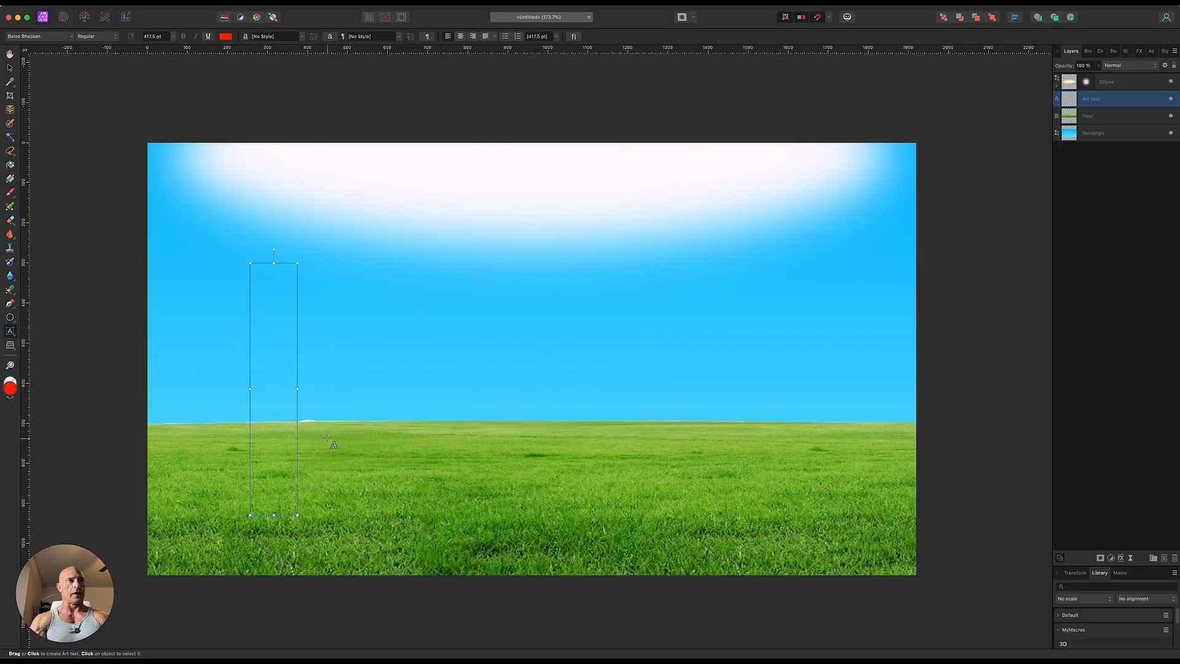
type("WORDS")
key("Escape")
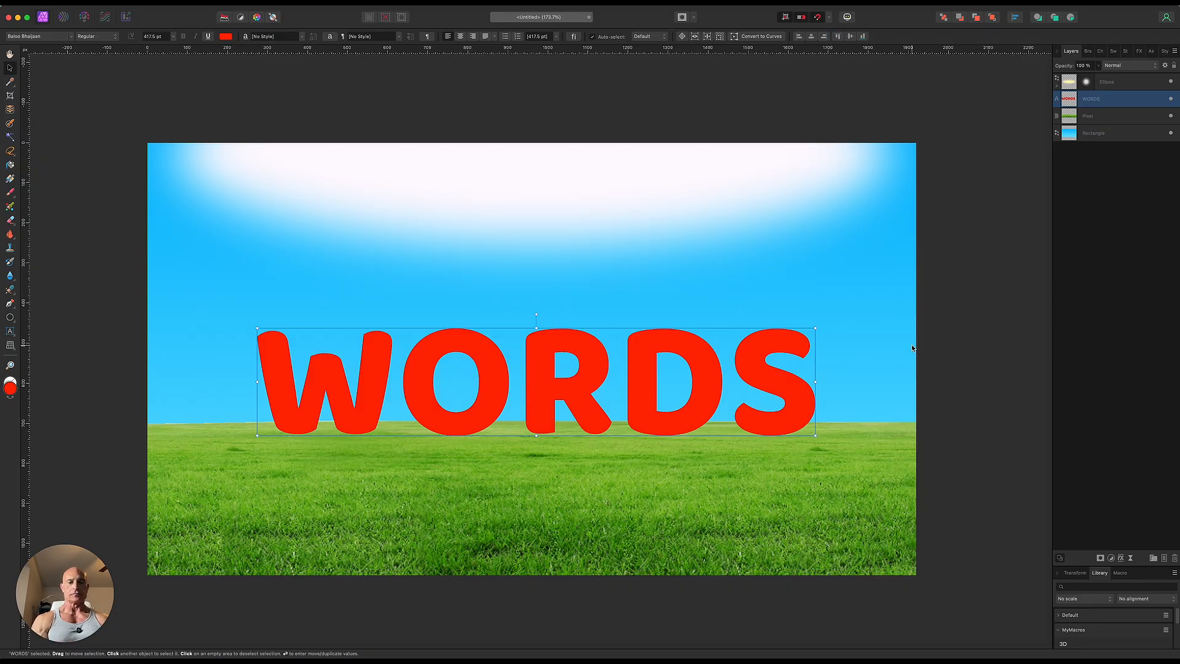
Step: Duplicate the WORDS text and turn the lower copy into a black pixel layer with Rasterize & Trim
key("super+j")
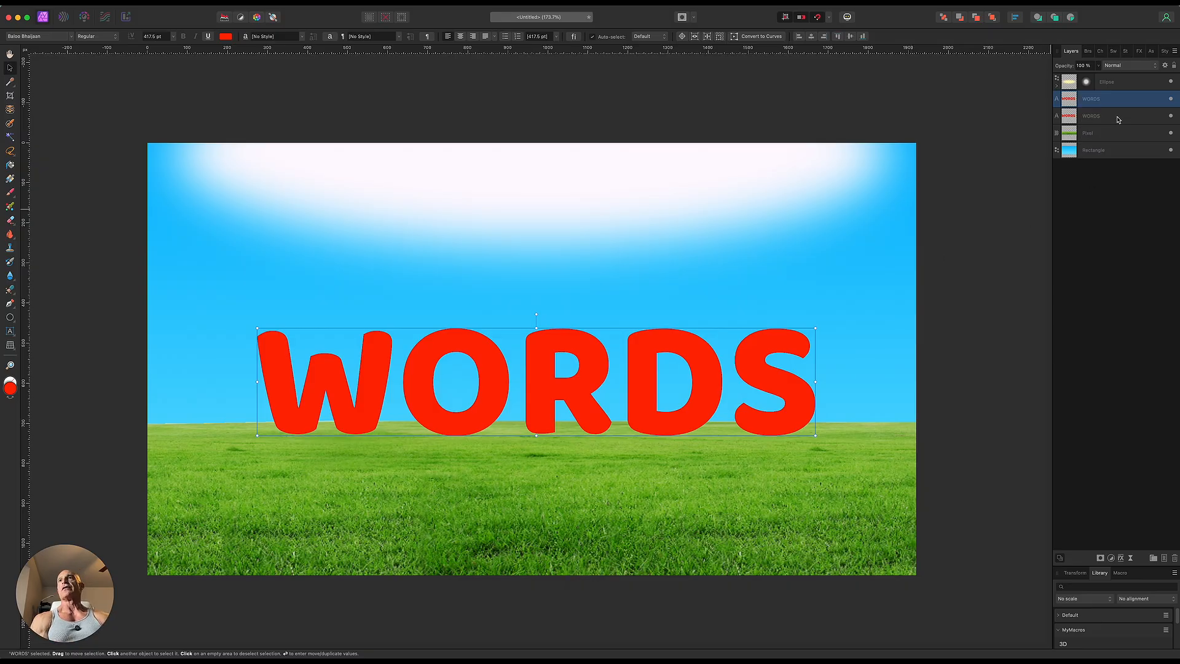
left_click(1117, 117)
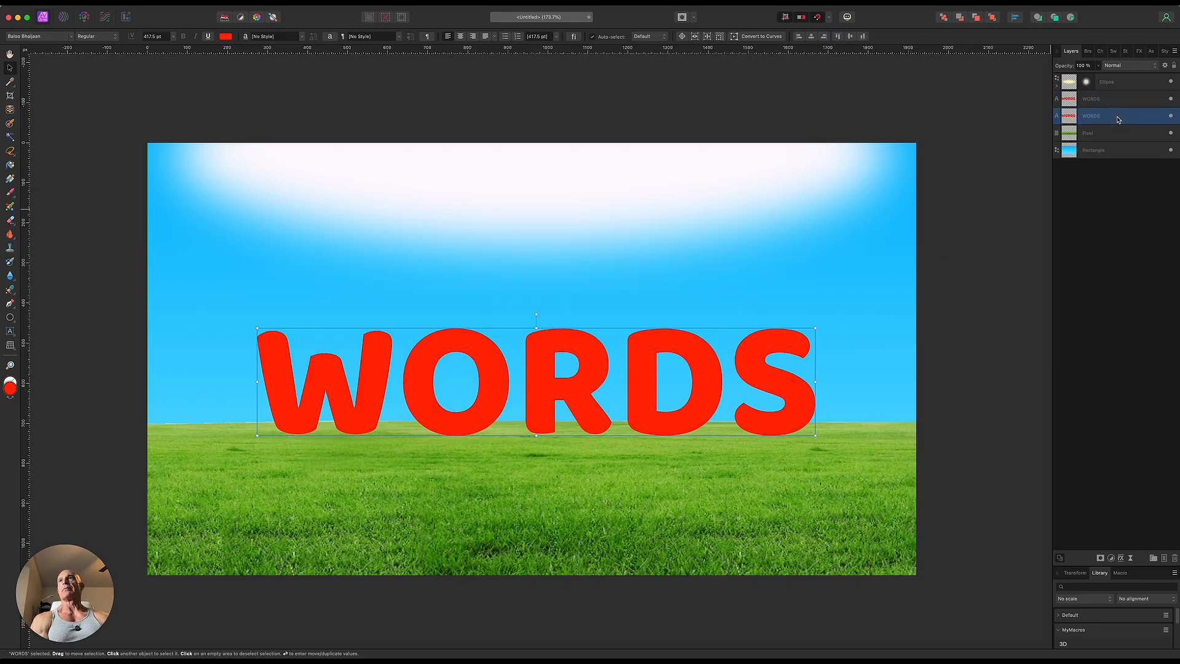
left_click(225, 36)
left_click(265, 83)
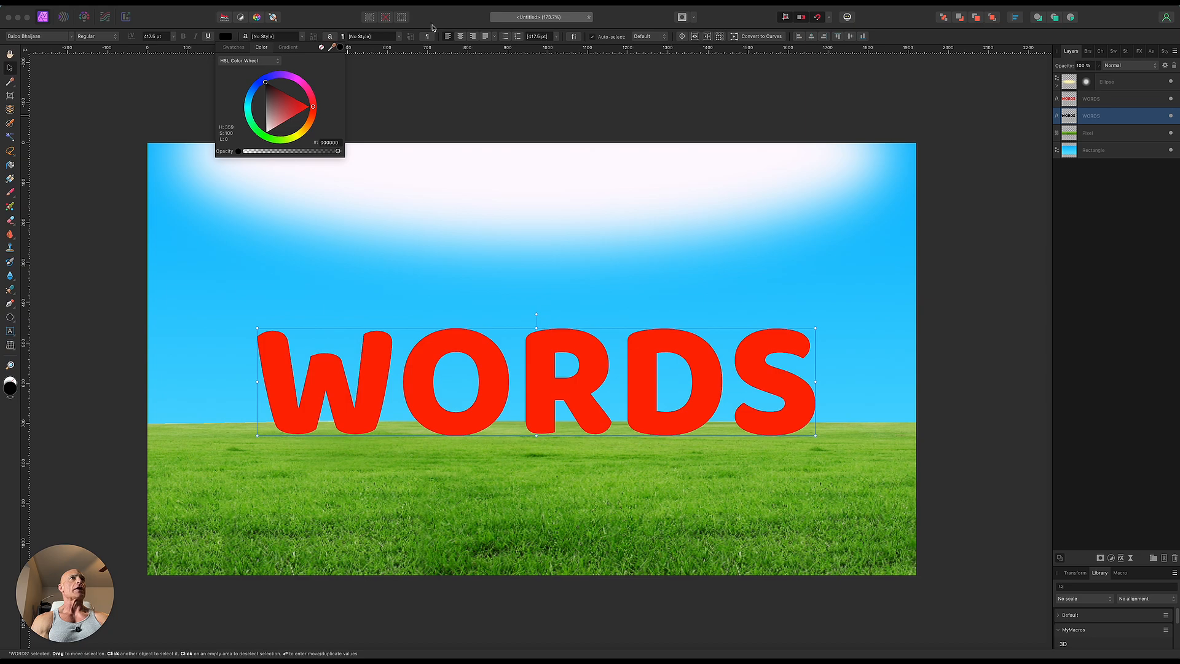
right_click(1113, 122)
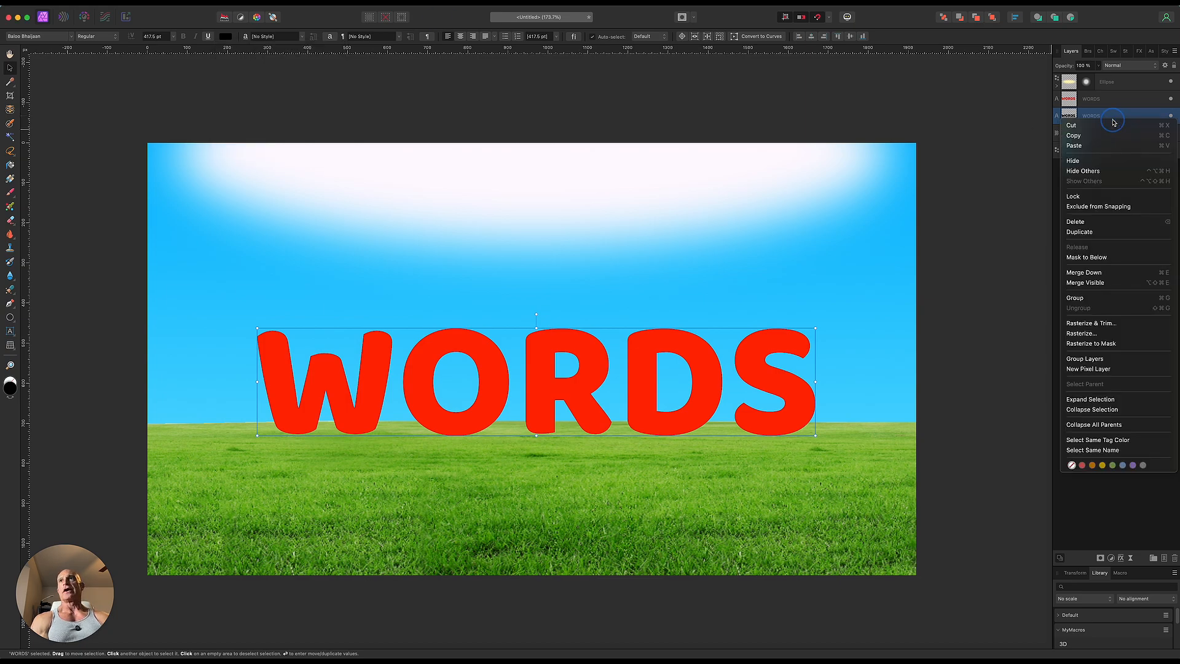
left_click(1111, 325)
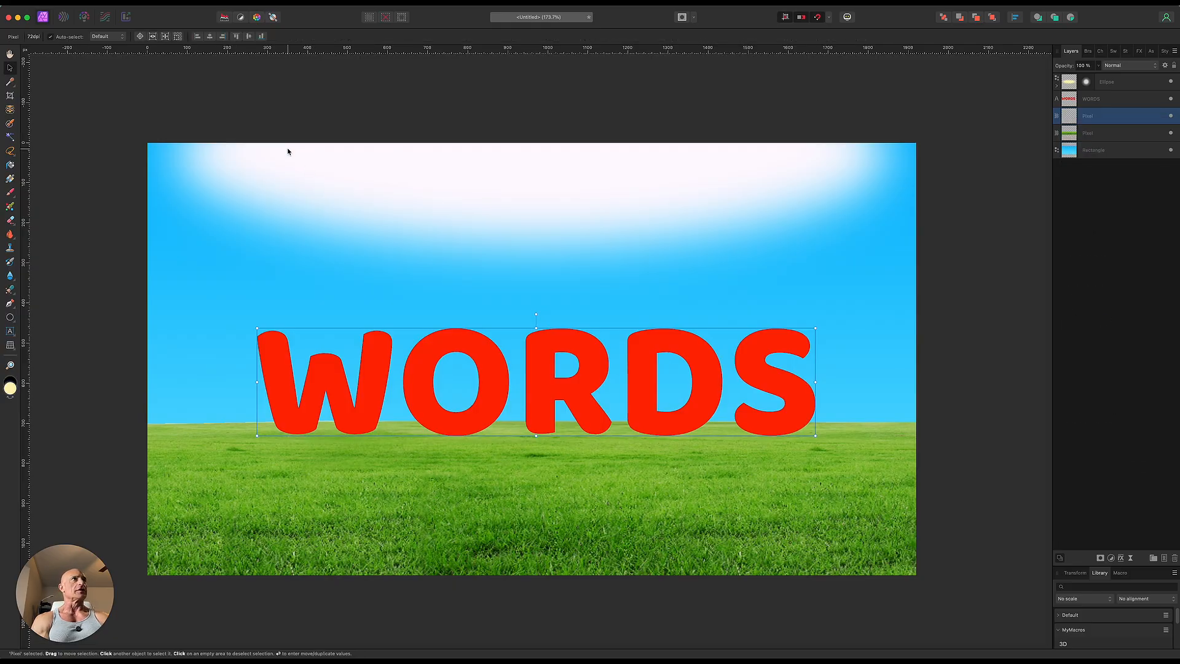
Step: Flip the black copy vertically and move it straight down so it meets the base of the red letters
left_click(239, 3)
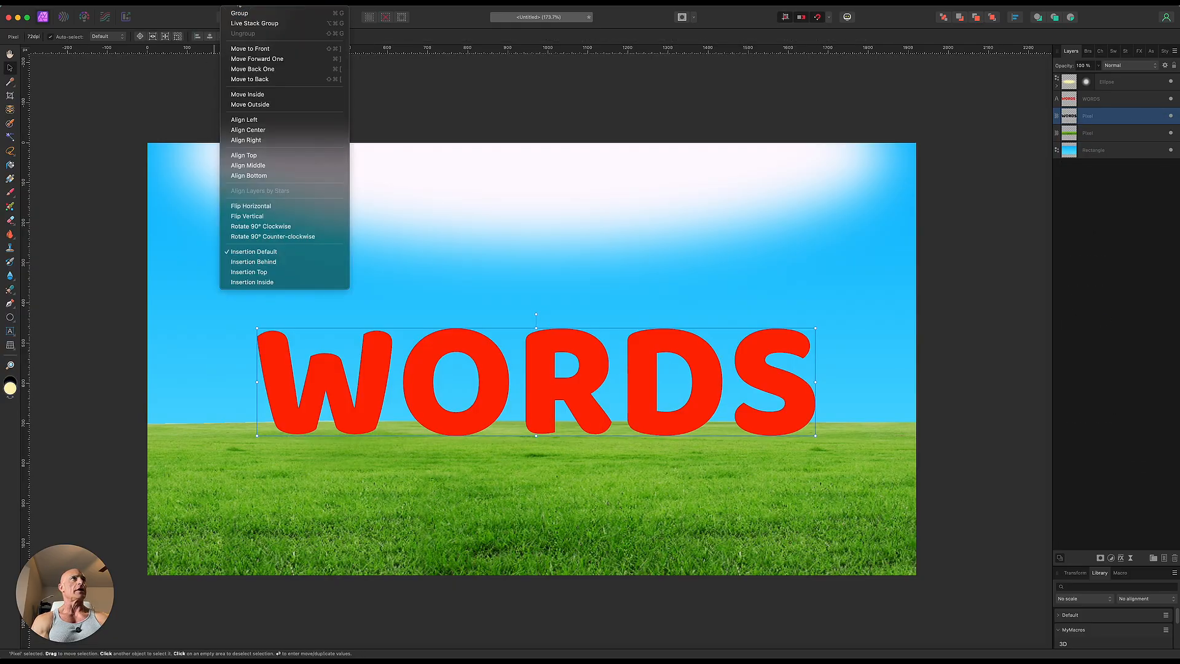
left_click(252, 216)
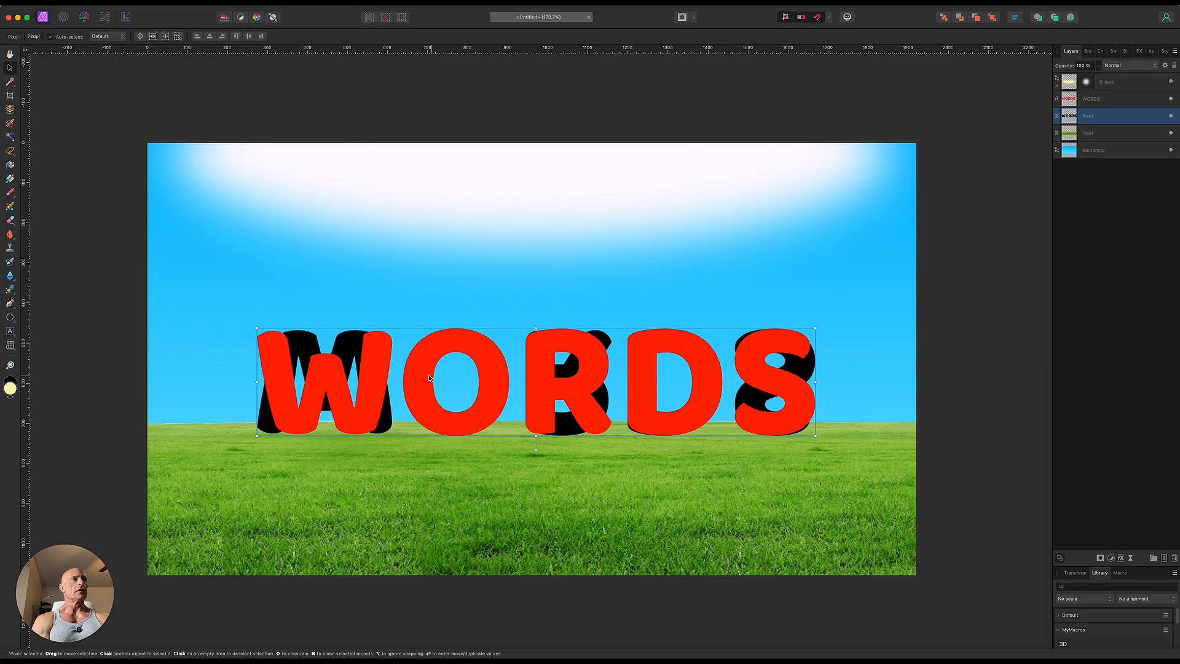
left_click_drag(478, 421, 481, 521)
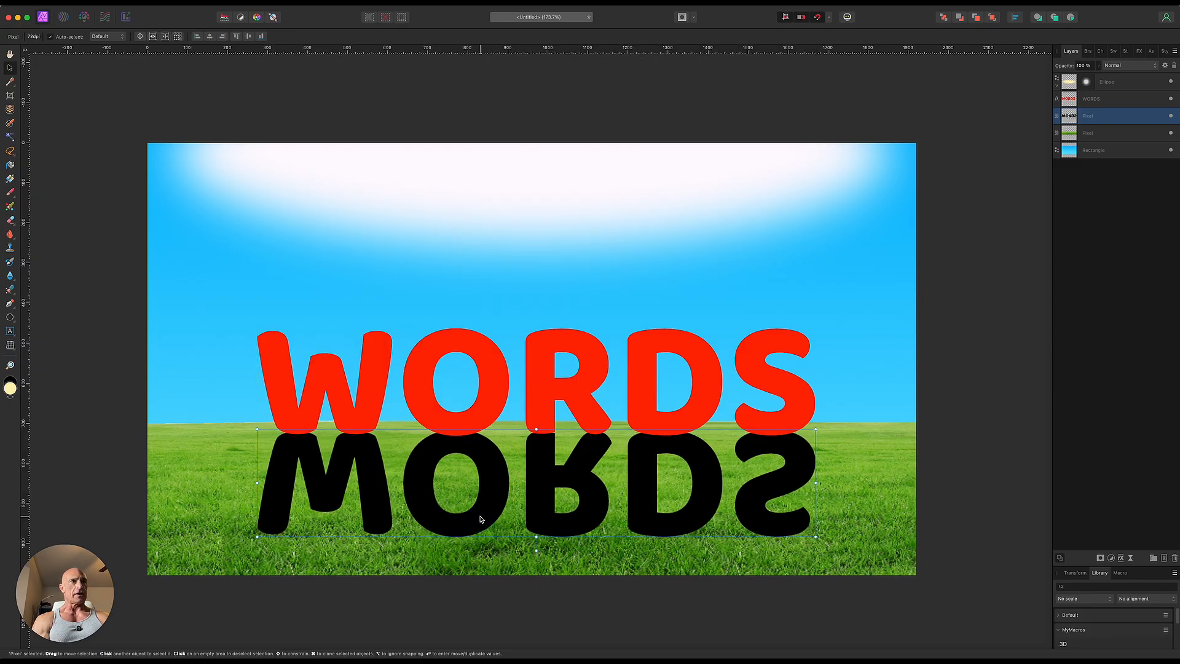
Step: Apply a single-plane perspective to the black copy, spreading its two near corners outward beyond the canvas edges
left_click(10, 346)
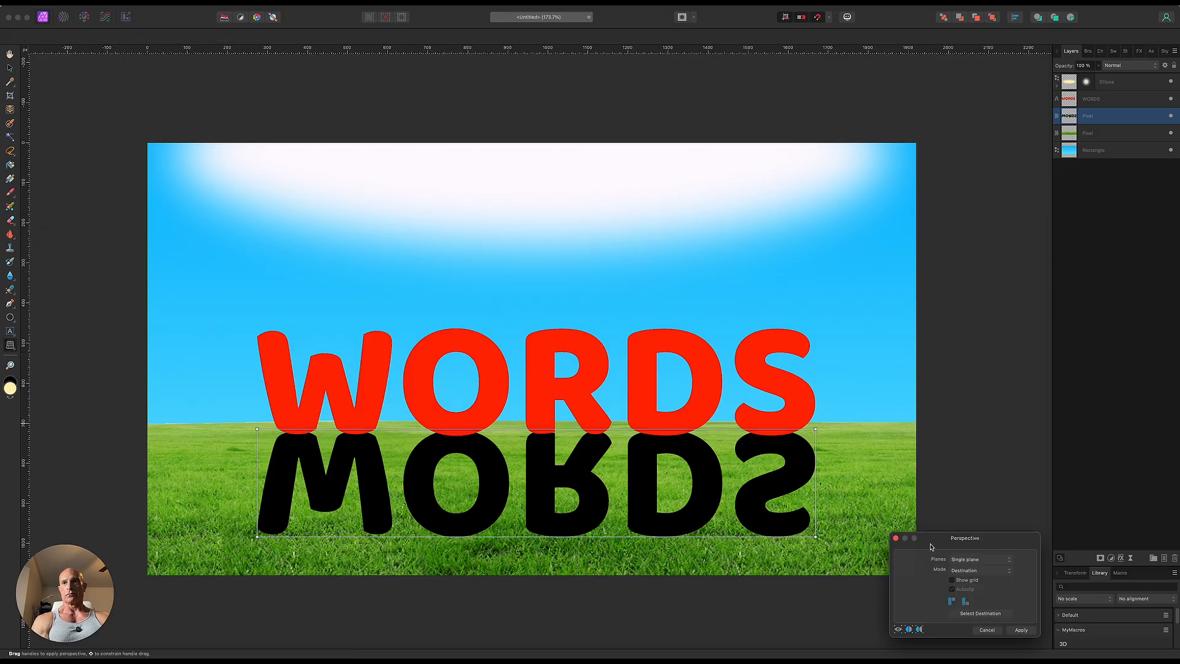
left_click_drag(816, 538, 943, 537)
left_click_drag(257, 537, 124, 541)
mouse_move(929, 656)
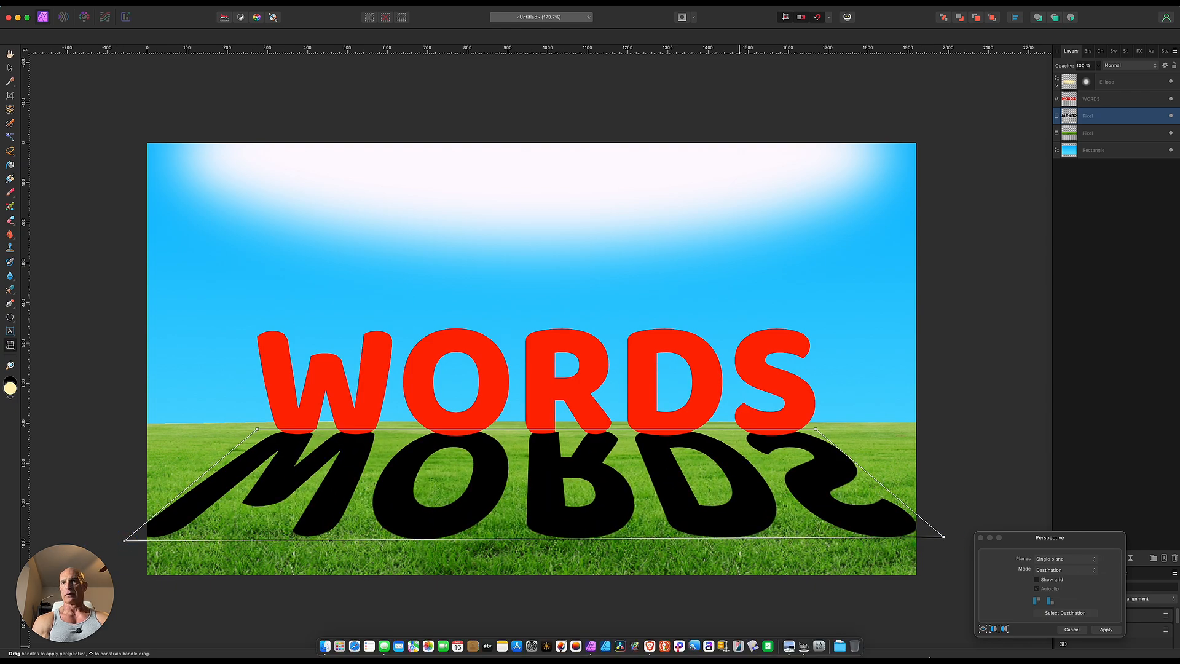
left_click(1106, 629)
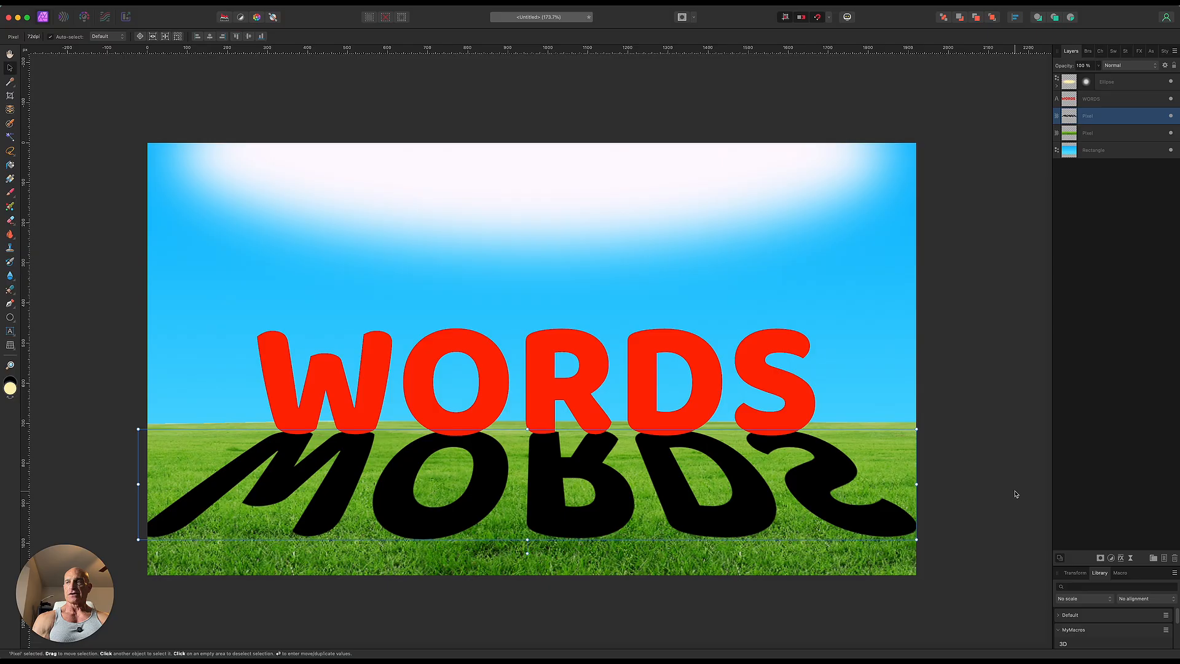
Step: Add a live Depth of Field filter to the shadow in Tilt Shift mode, centred lower on the red letters, with a 100 px radius
left_click(1131, 561)
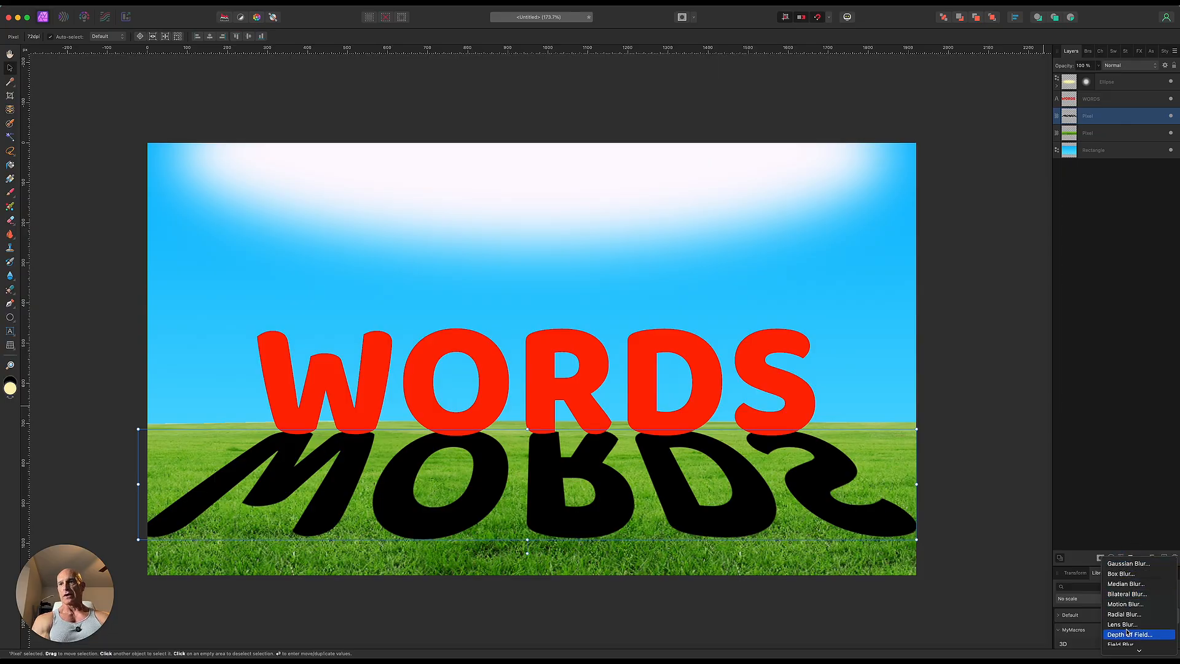
left_click(1127, 635)
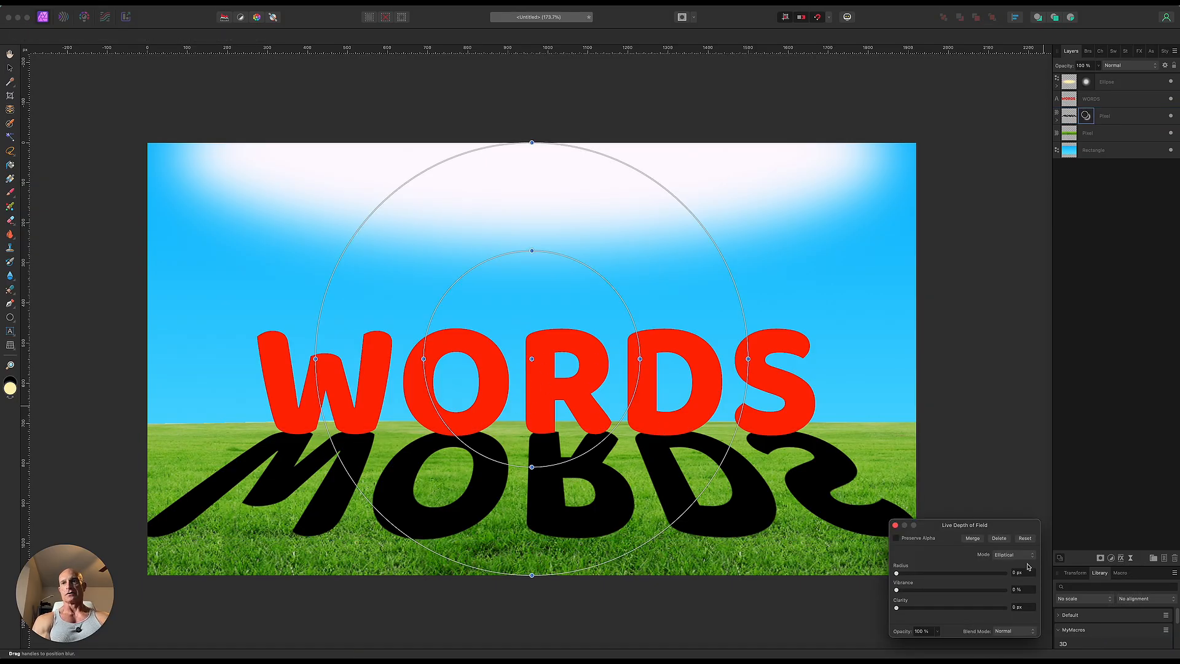
left_click(1005, 557)
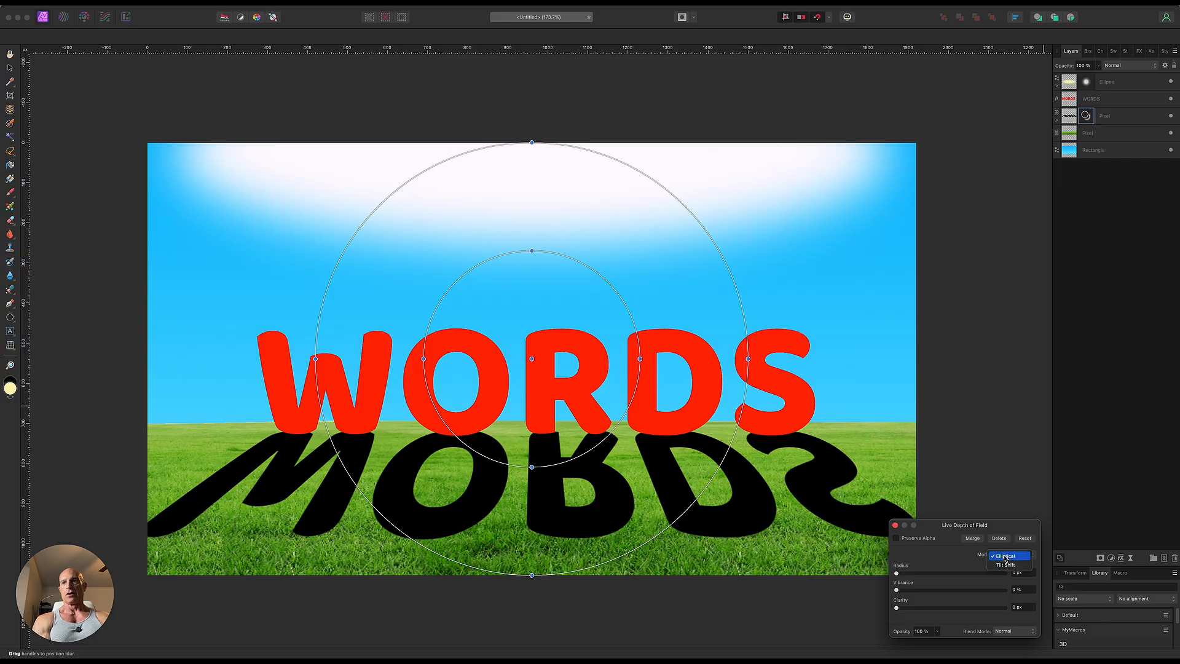
left_click(1005, 565)
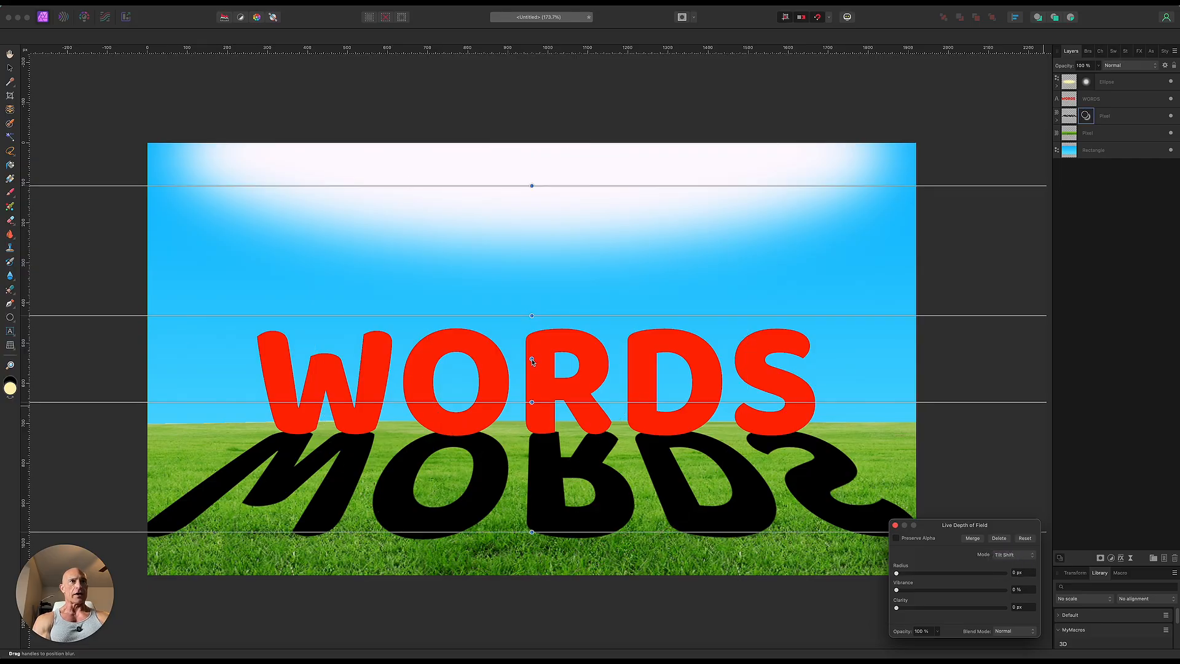
left_click_drag(532, 362, 528, 402)
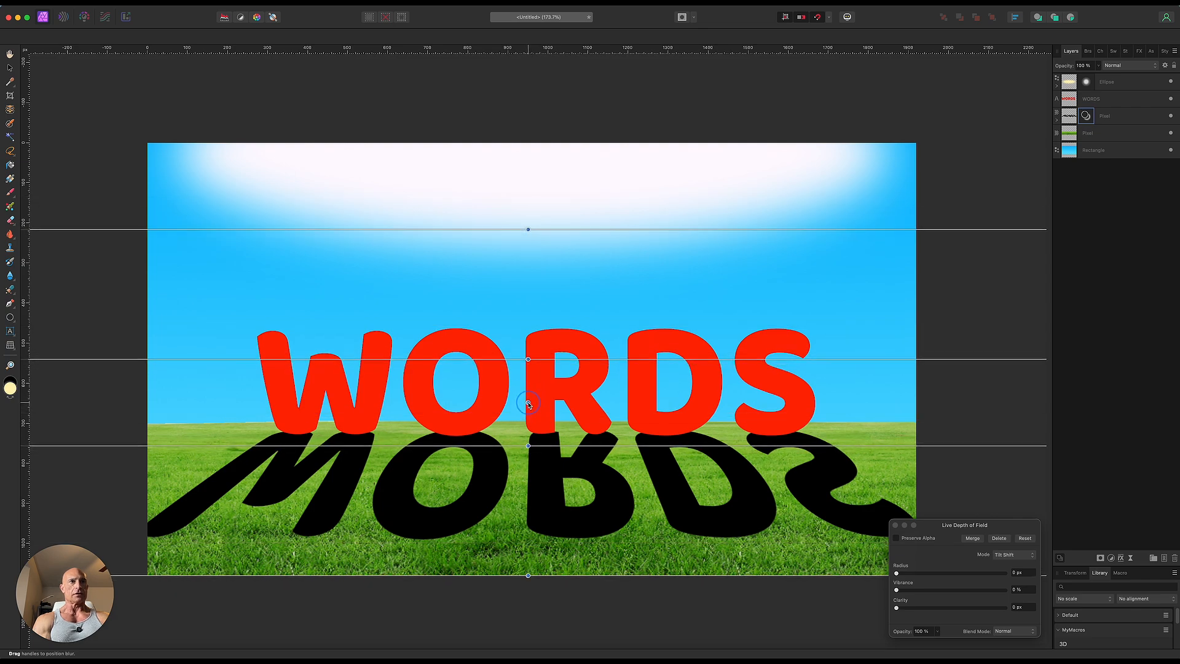
left_click_drag(897, 573, 1023, 578)
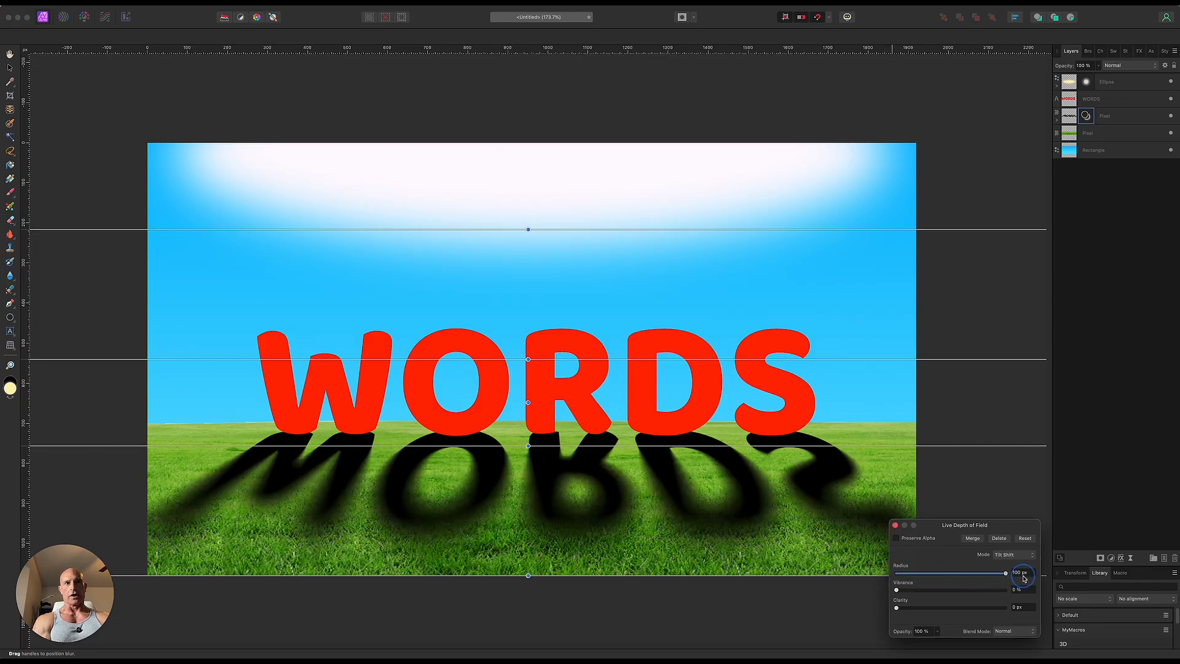
Step: Adjust the tilt-shift falloff lines horizontally level, with blur starting at the letters' base and reaching full strength near the shadow's far end
left_click_drag(529, 576, 528, 522)
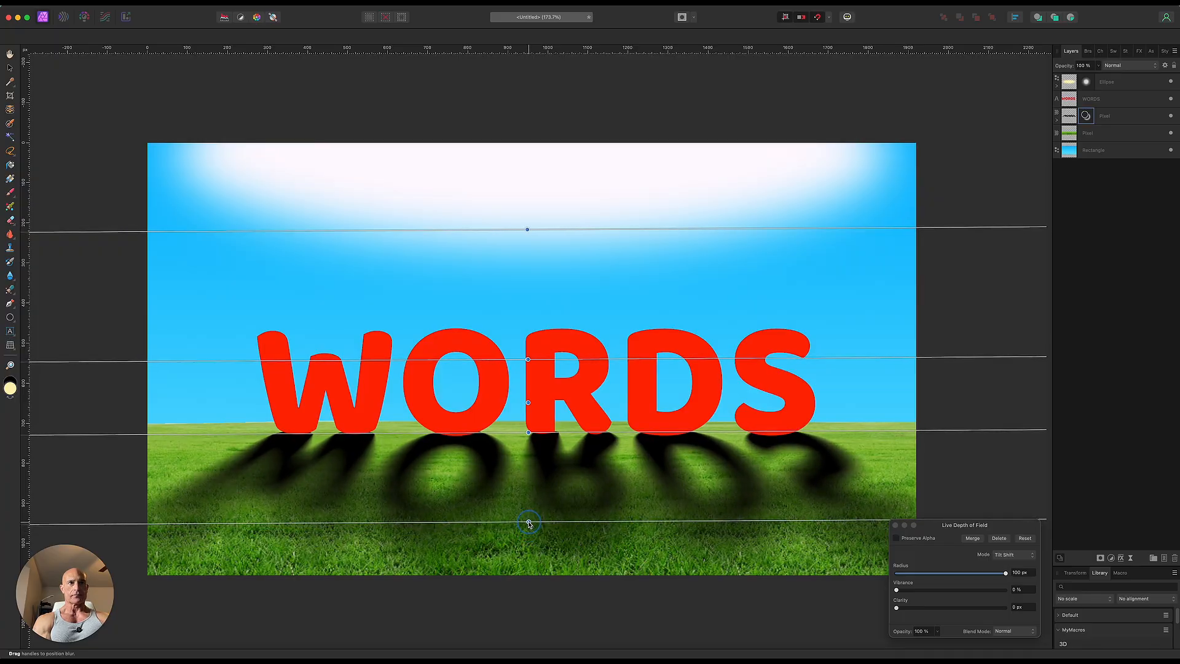
left_click_drag(528, 433, 528, 432)
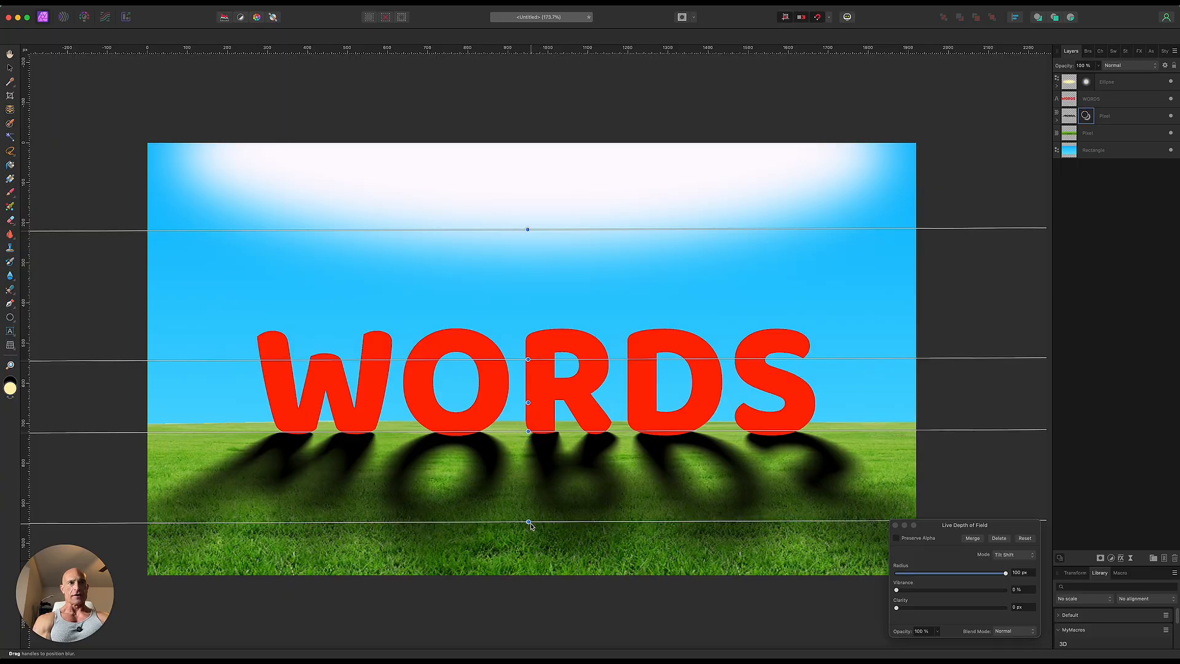
left_click_drag(529, 526, 529, 527)
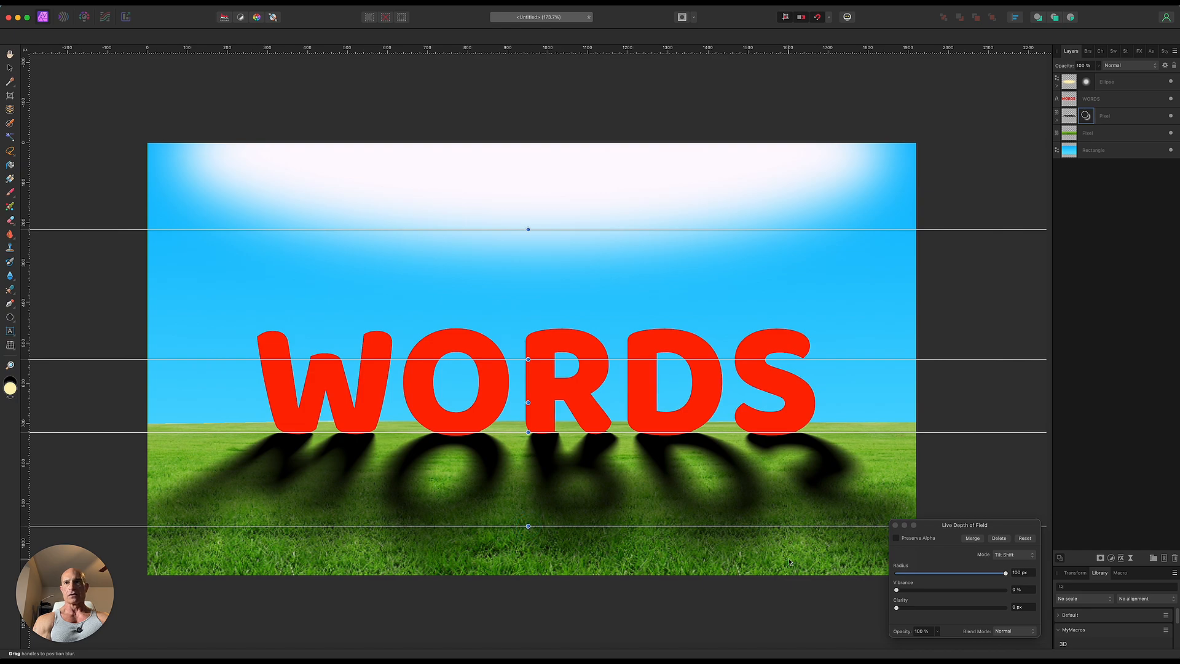
left_click(895, 526)
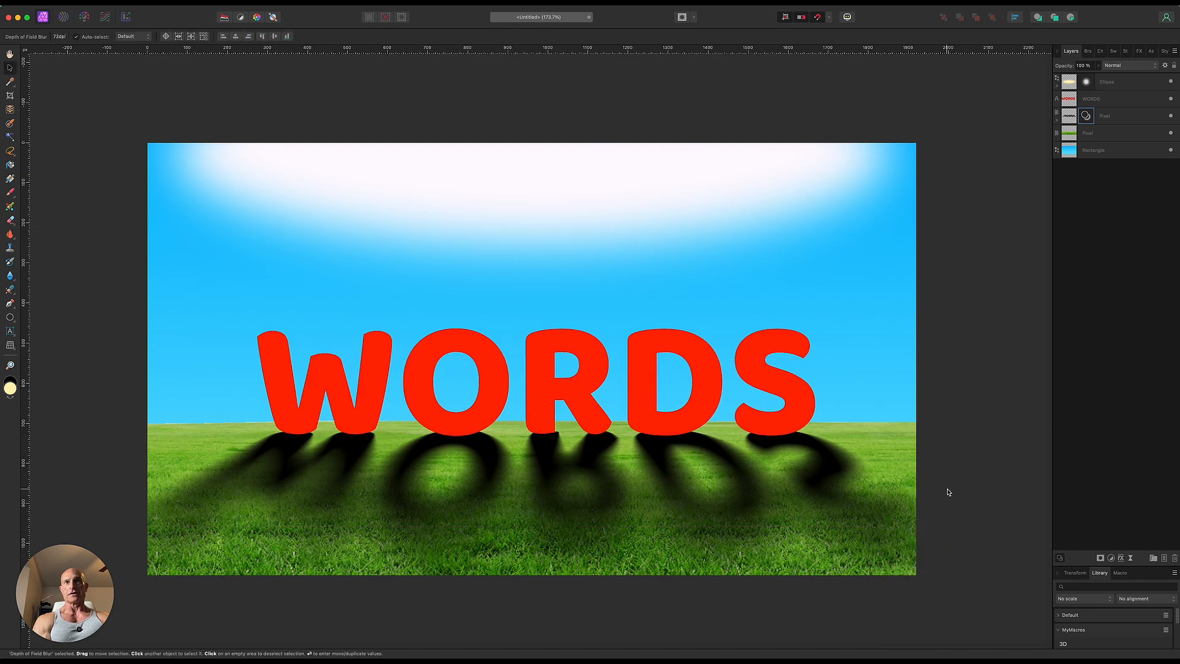
Step: Add a Bevel / Emboss layer effect of type Inner to the red WORDS text
left_click(1105, 99)
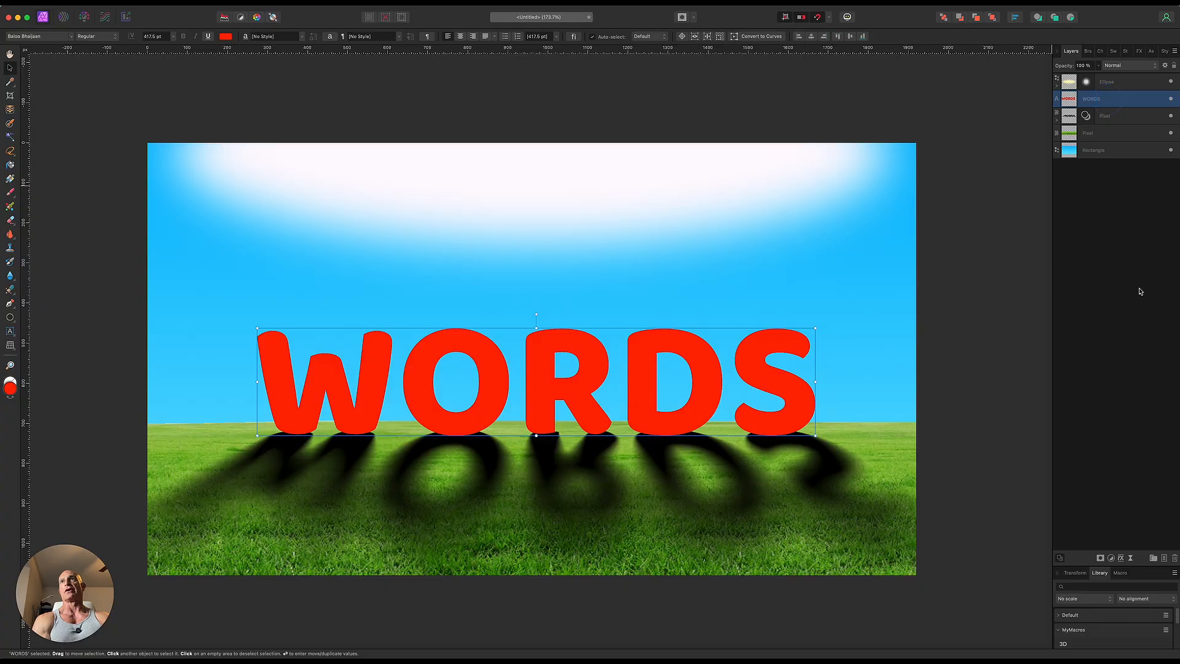
left_click(1122, 557)
left_click(882, 408)
left_click(904, 408)
left_click(1024, 414)
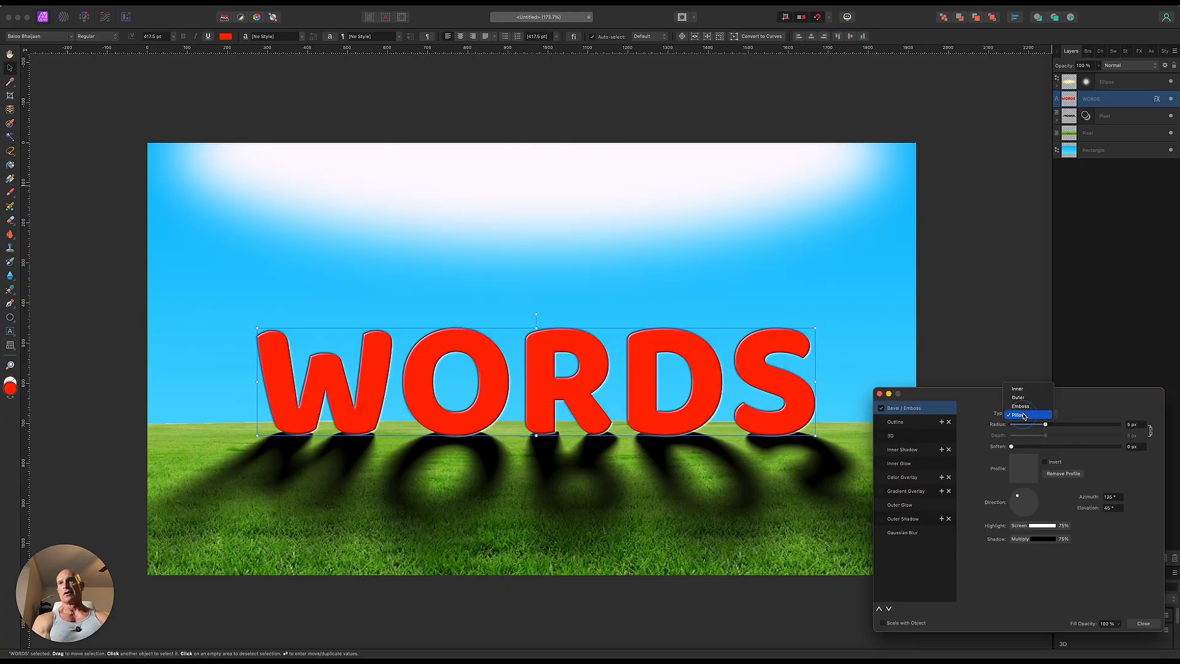
left_click(1018, 388)
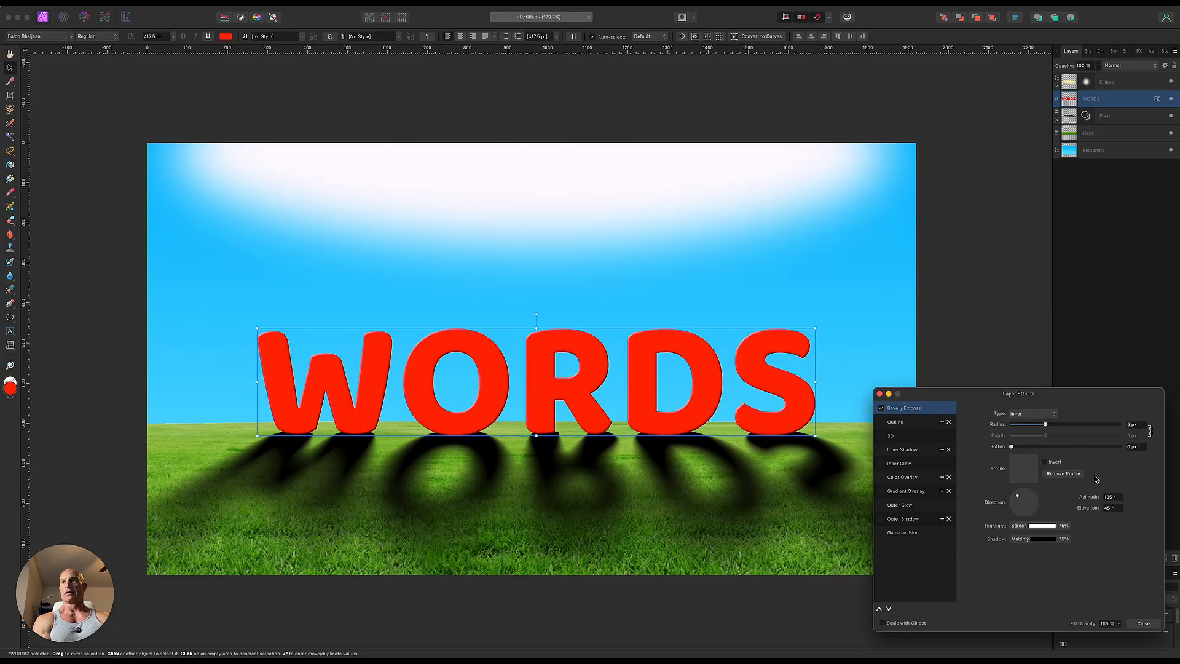
Step: Unlink the bevel's depth from its radius and increase the depth, finishing with the text deselected
left_click(1149, 432)
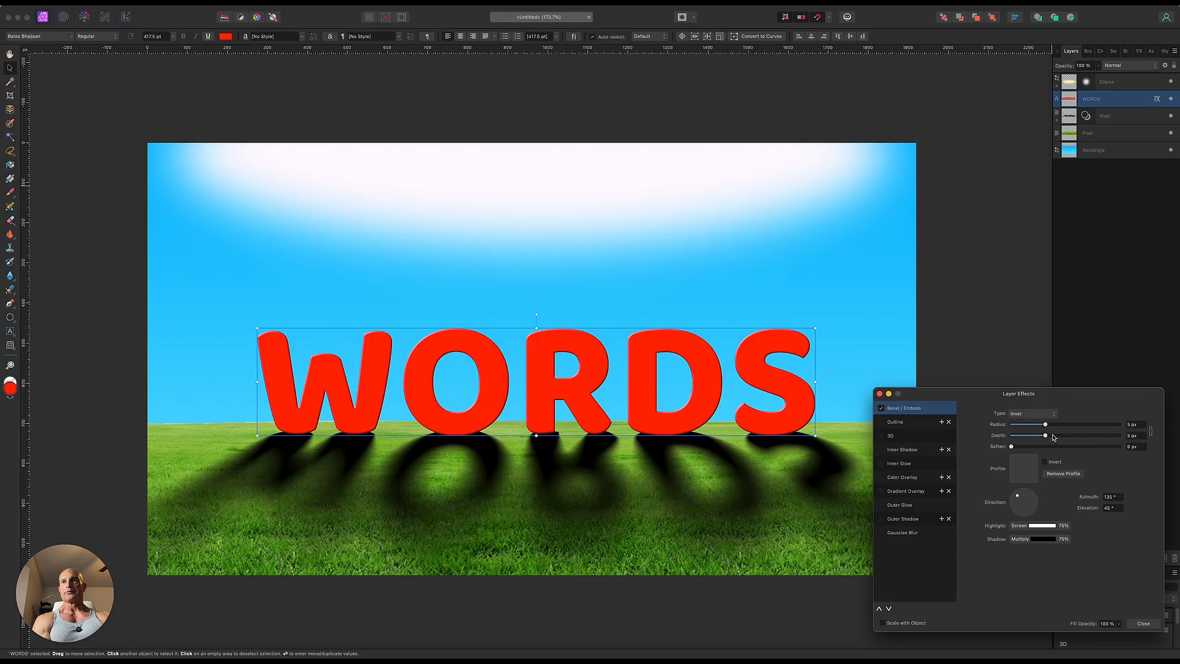
left_click_drag(1045, 435, 1087, 438)
left_click(1046, 425)
left_click(880, 394)
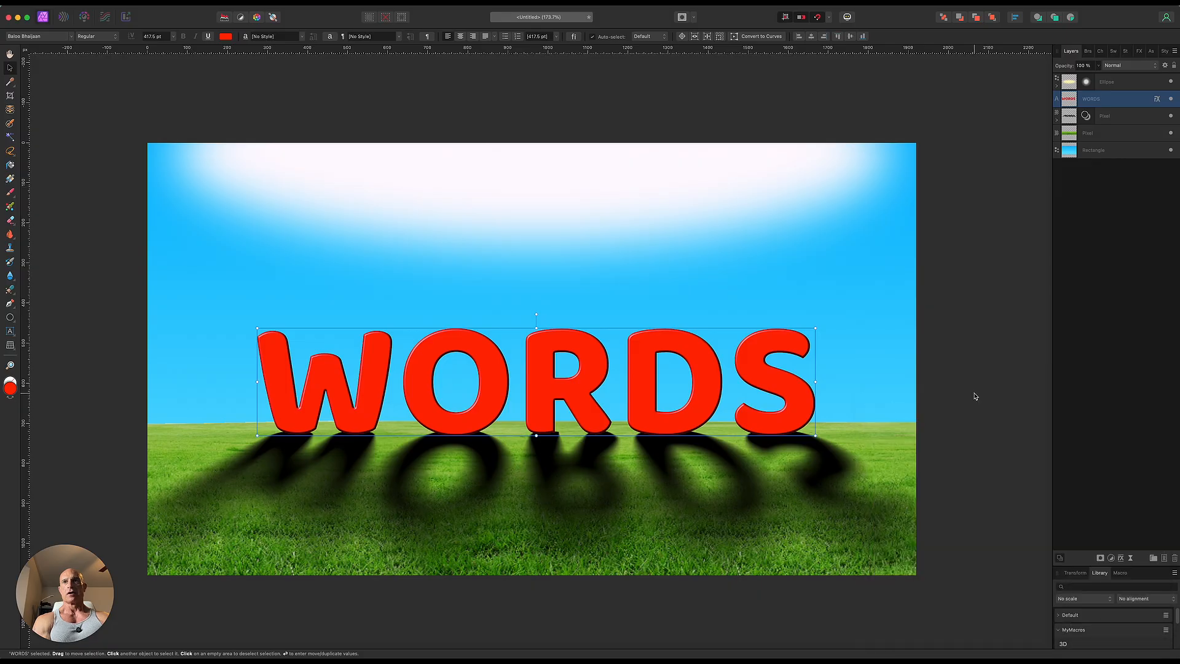
left_click(973, 395)
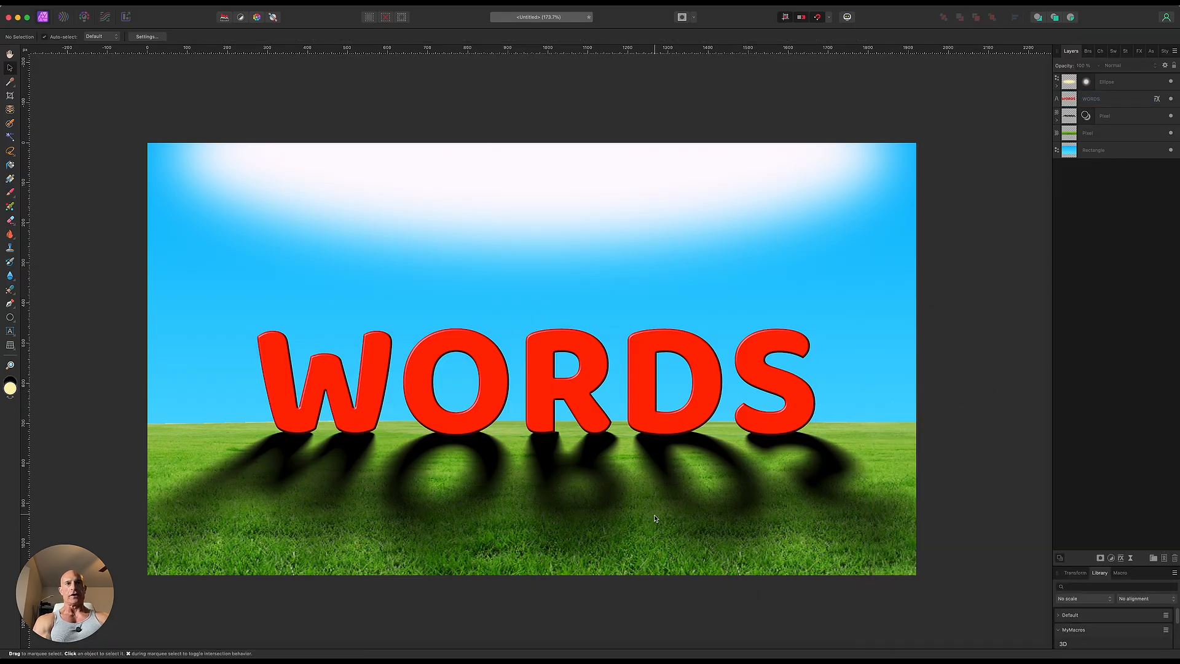